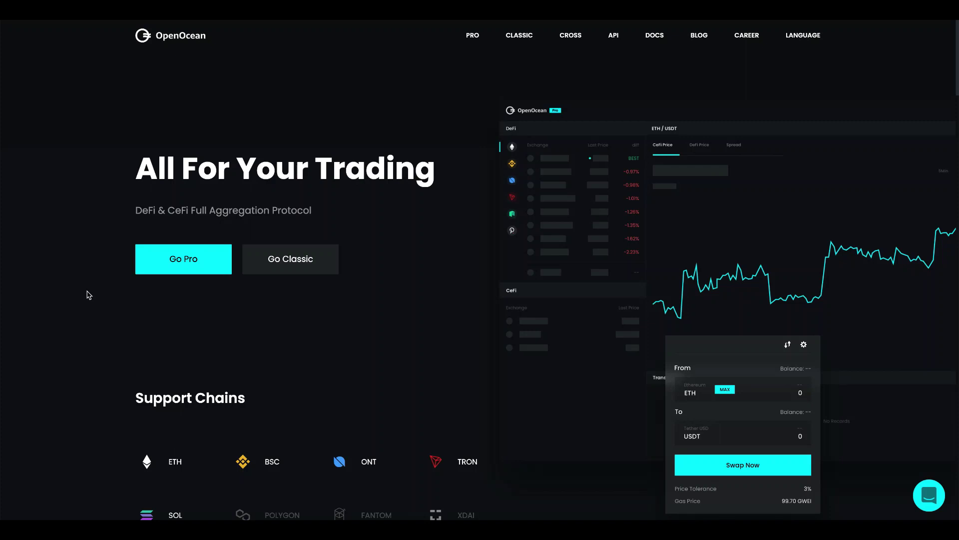
- Switch OpenOcean to the Classic swap interface showing the CAKE to BANANA form
scroll(88, 295, "down", 5)
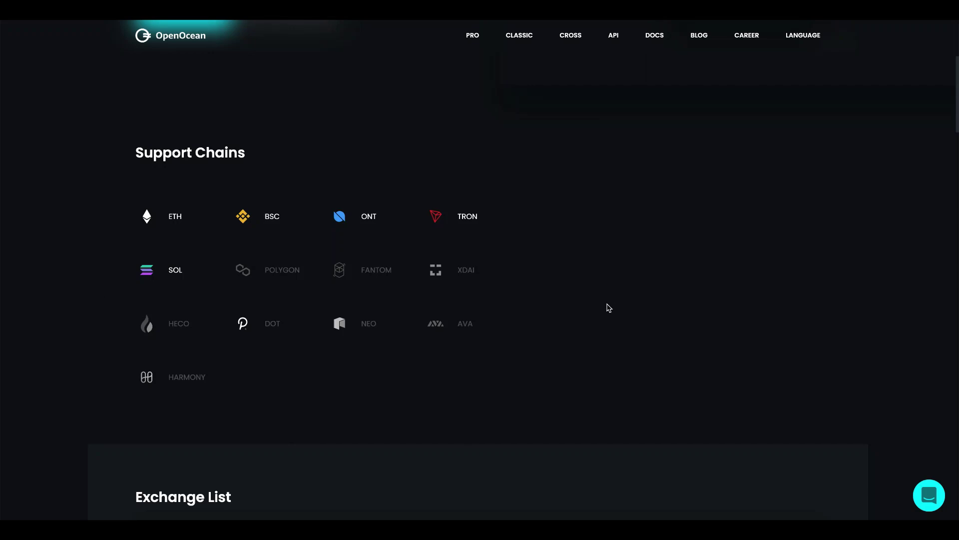
scroll(609, 308, "down", 7)
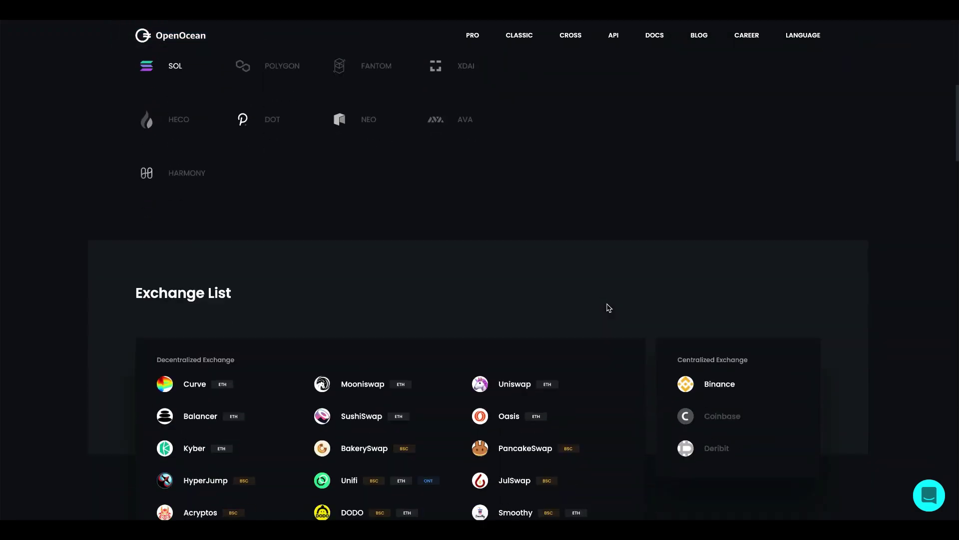
scroll(608, 307, "down", 1)
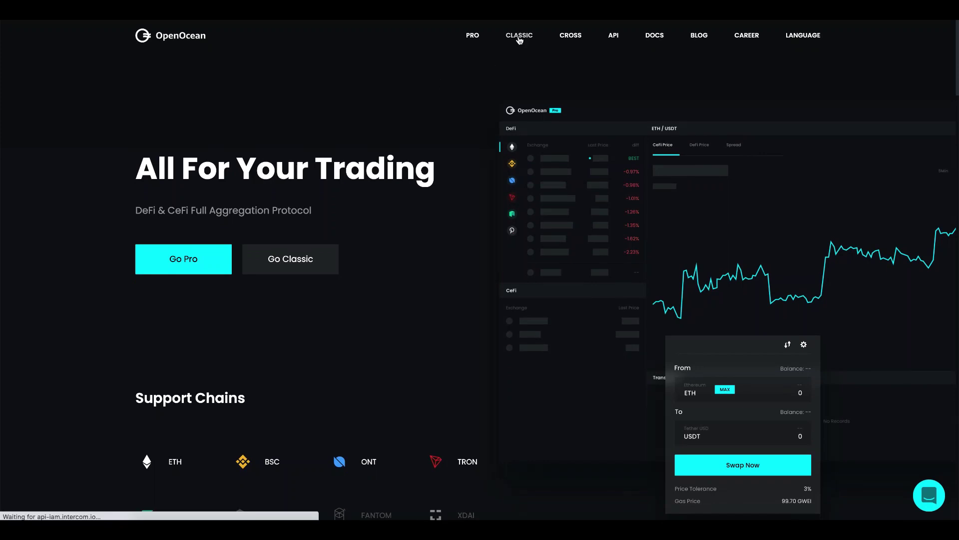
left_click(520, 40)
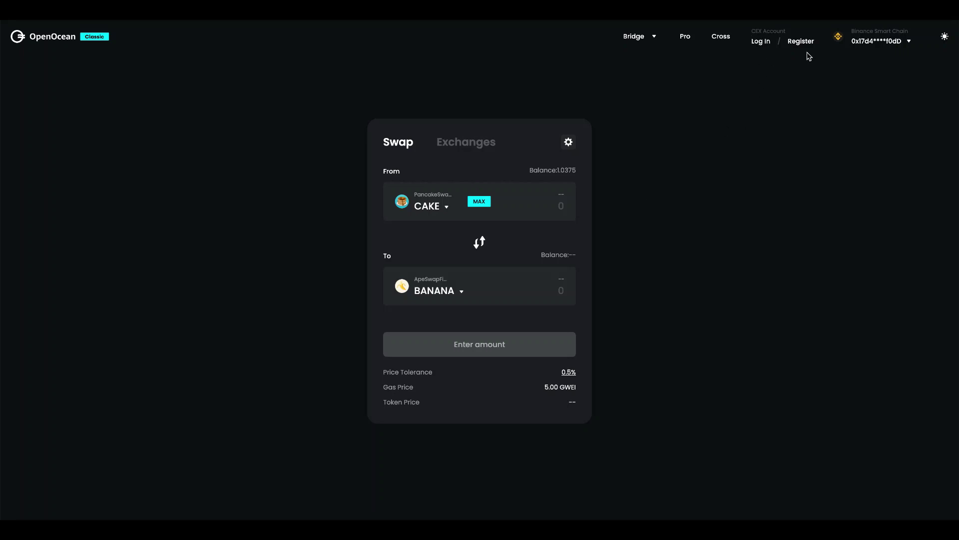
- Change the connected wallet and reconnect through MetaMask on Binance Smart Chain
left_click(877, 43)
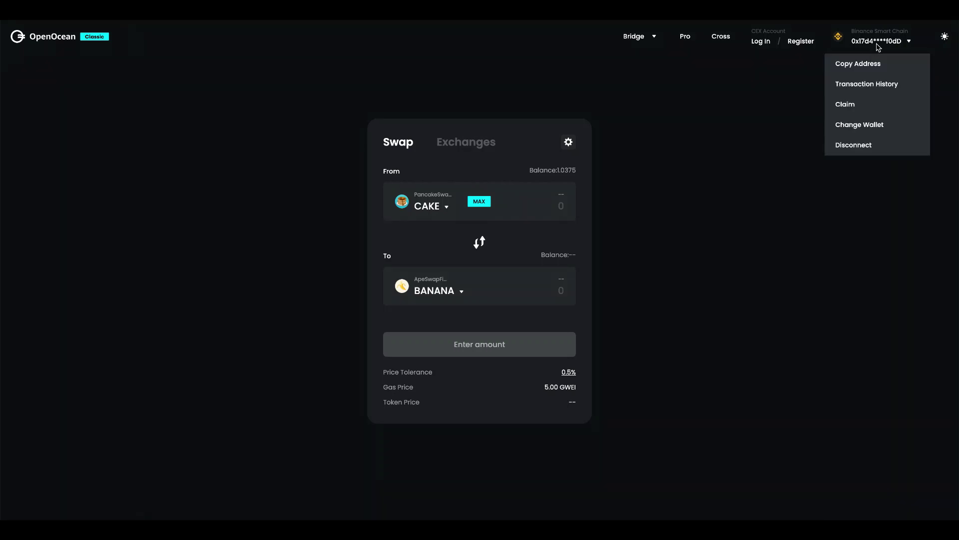
left_click(865, 125)
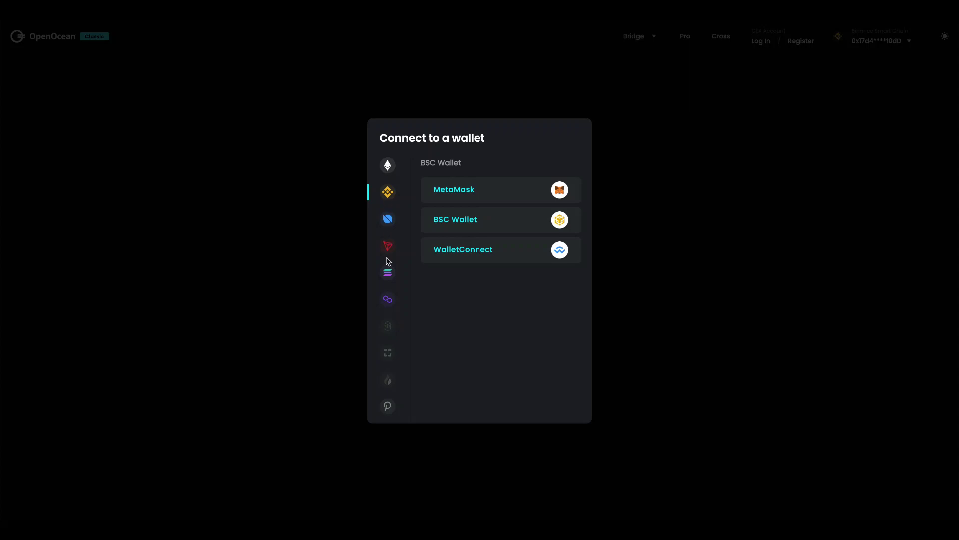
left_click(459, 195)
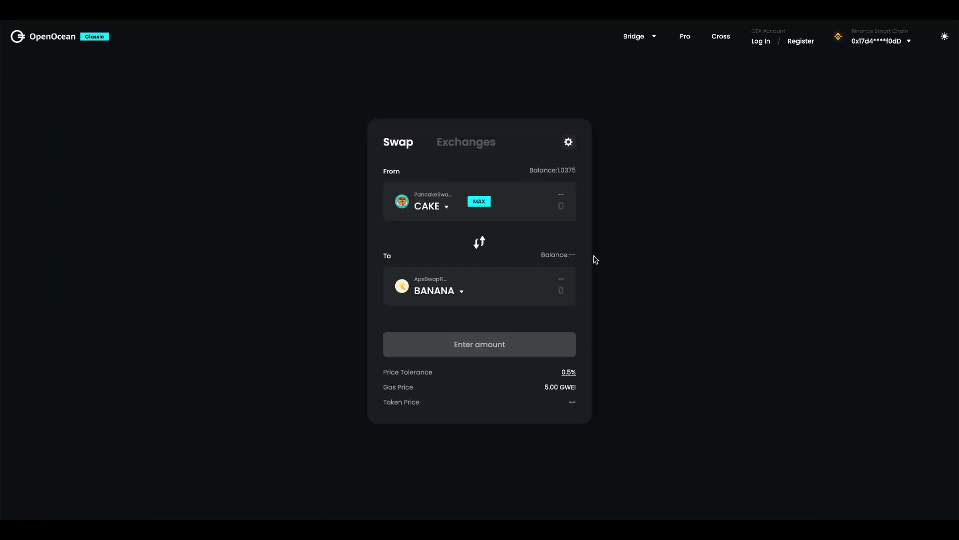
- Enter 1 CAKE for a quote of 8.5045 BANANA and compare the rates in Exchanges
left_click(563, 209)
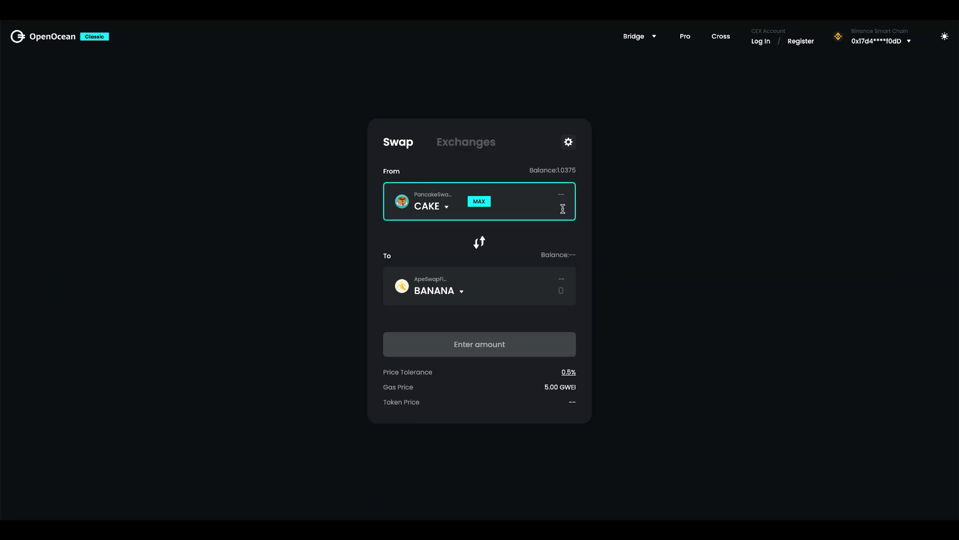
type("1")
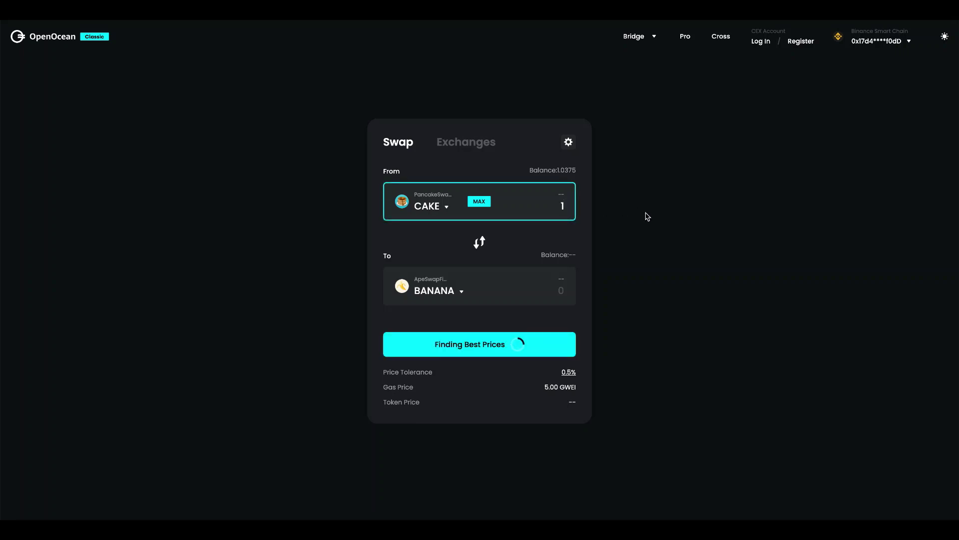
left_click(645, 215)
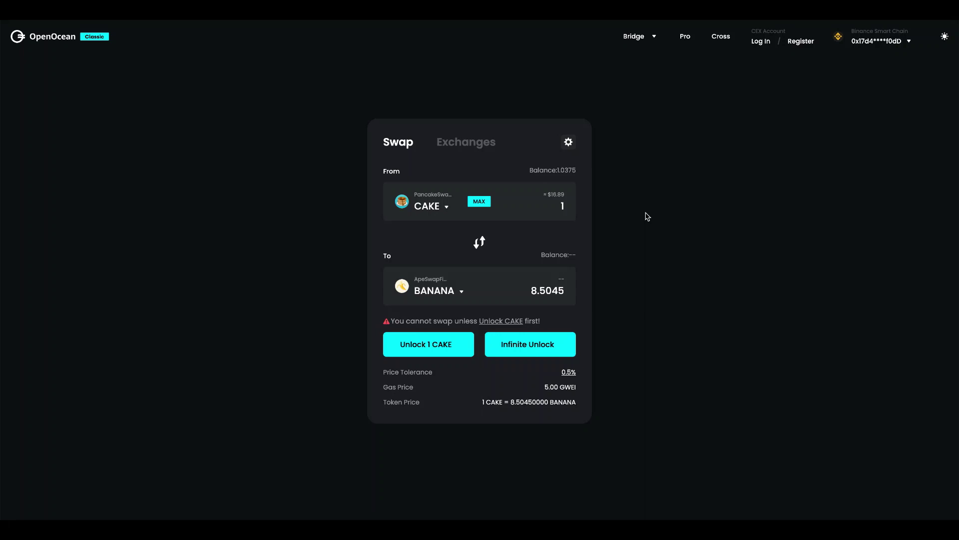
left_click(479, 145)
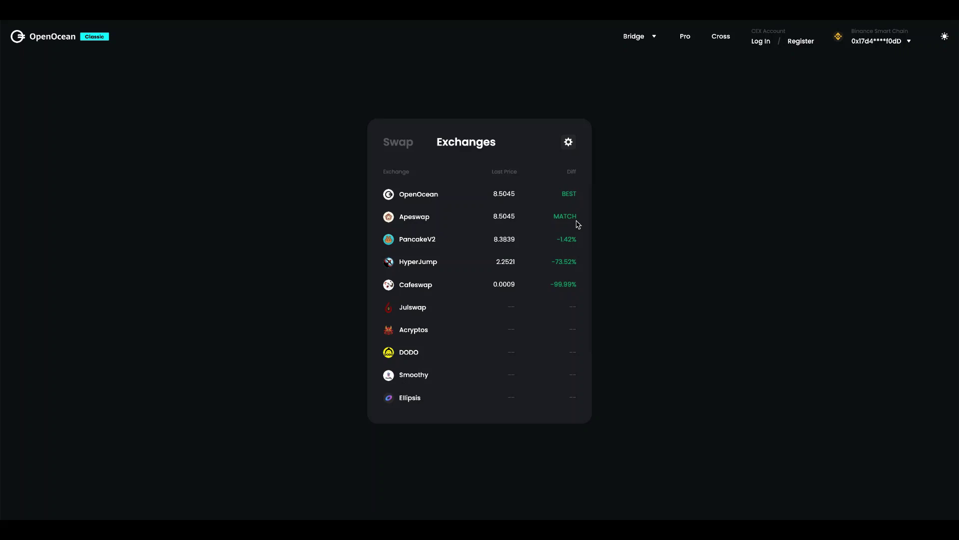
left_click(411, 147)
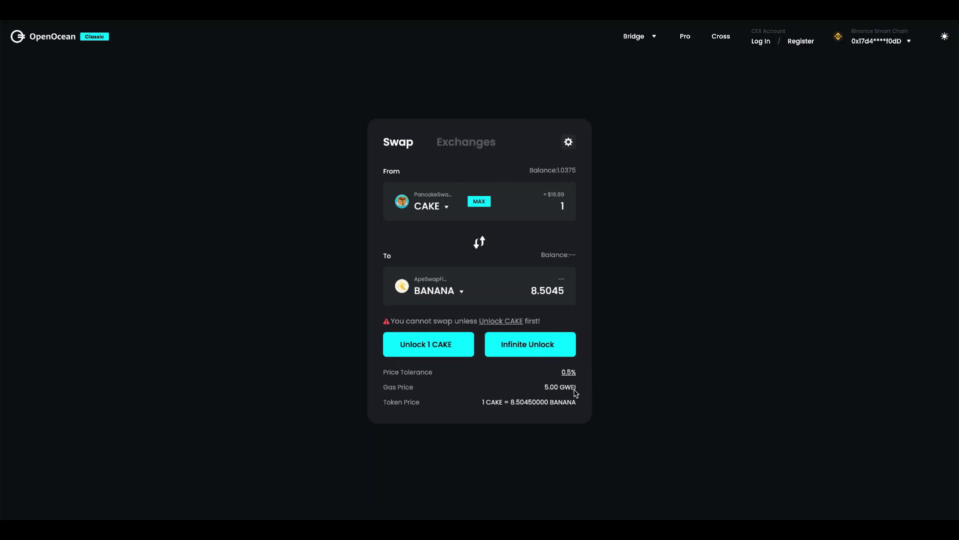
- Review the Advanced Settings, including the Spread Across DEXes list, then close them
left_click(569, 143)
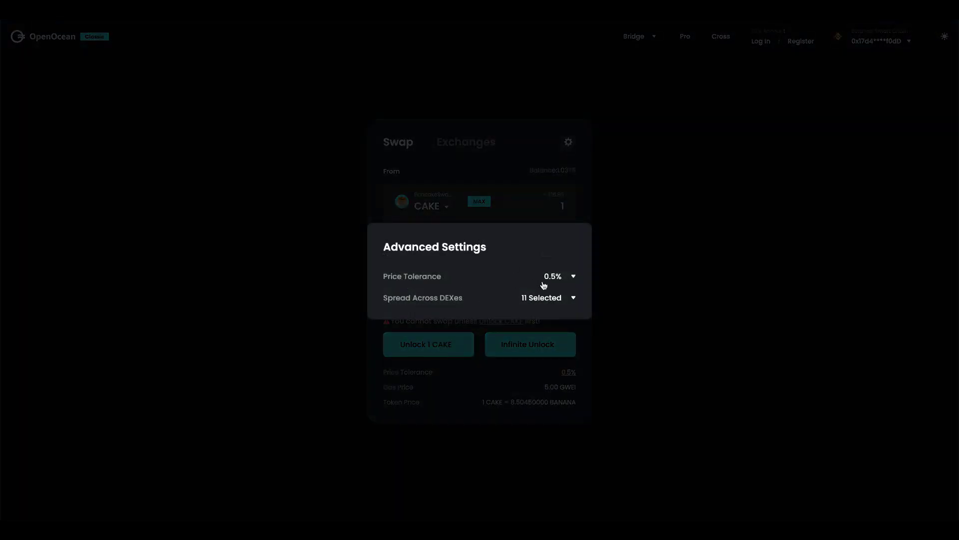
left_click(573, 298)
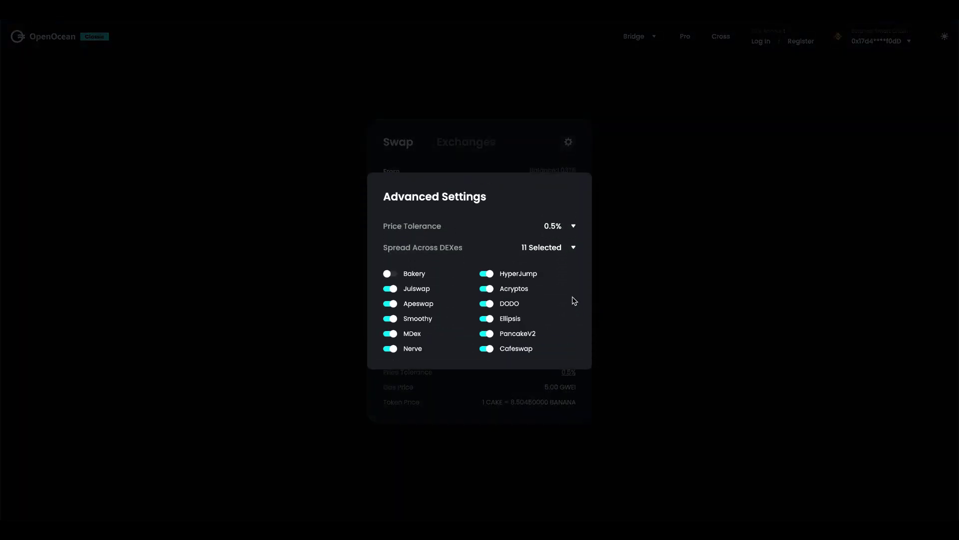
left_click(576, 249)
left_click(644, 220)
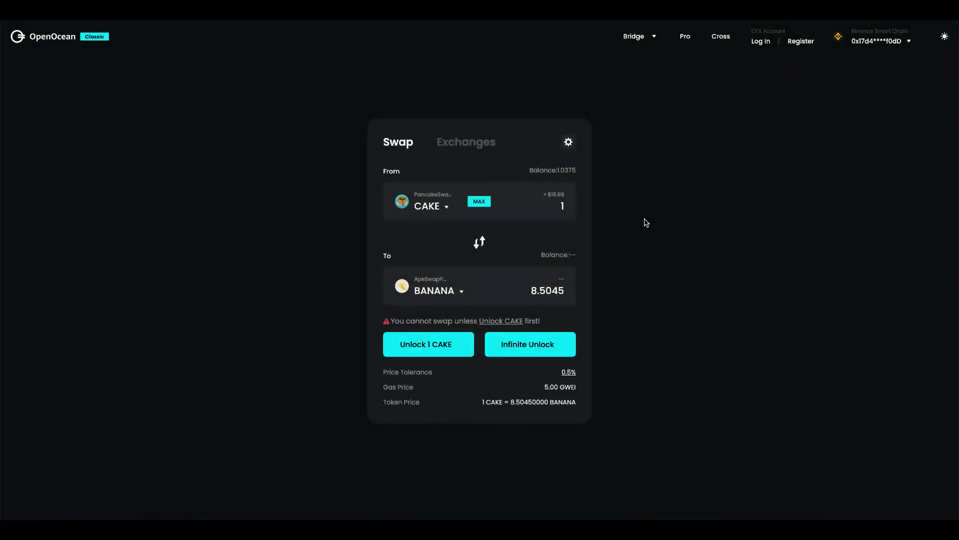
- Open the Pro trading view and switch its markets to the Ethereum chain
left_click(685, 38)
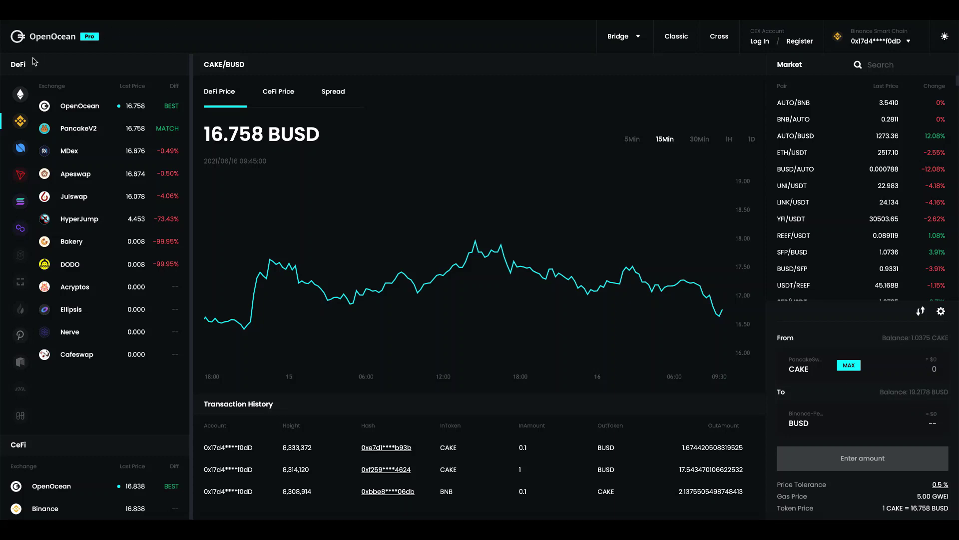
left_click(21, 94)
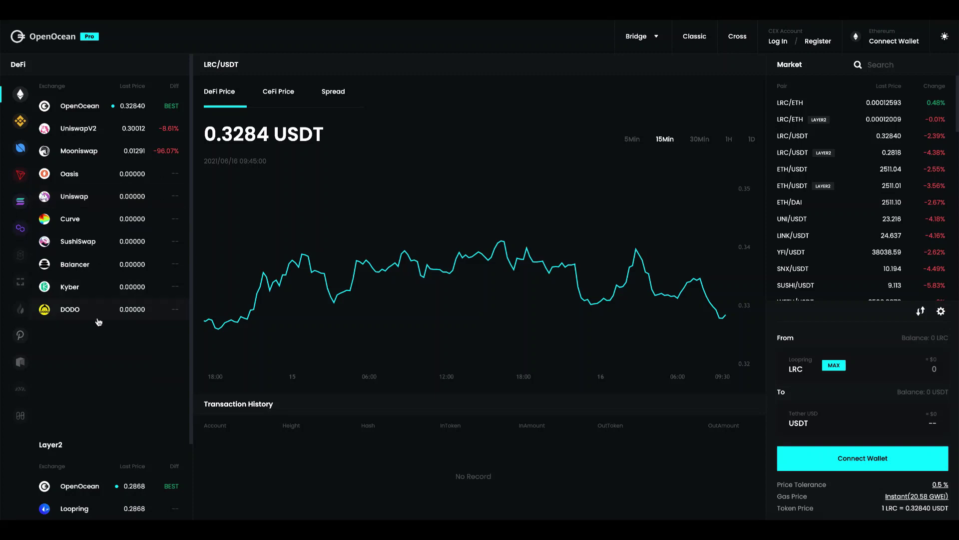
scroll(101, 358, "down", 2)
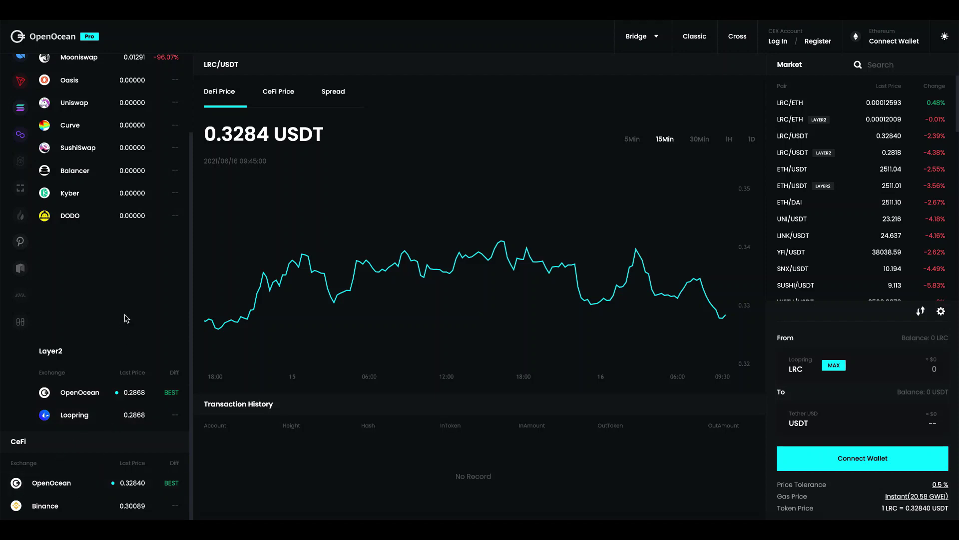
scroll(126, 316, "up", 2)
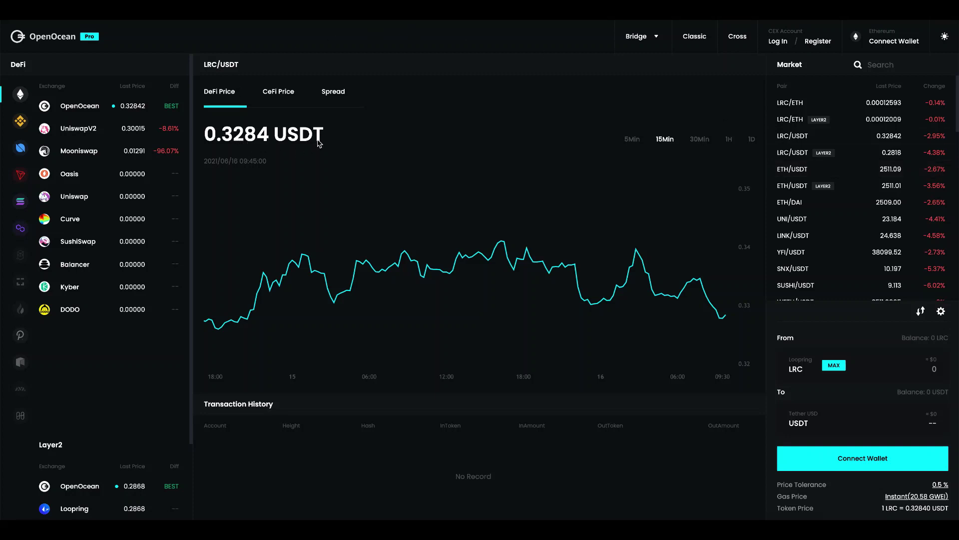
- View the LRC/USDT CeFi price and Spread charts, then return to Binance Smart Chain markets
left_click(286, 100)
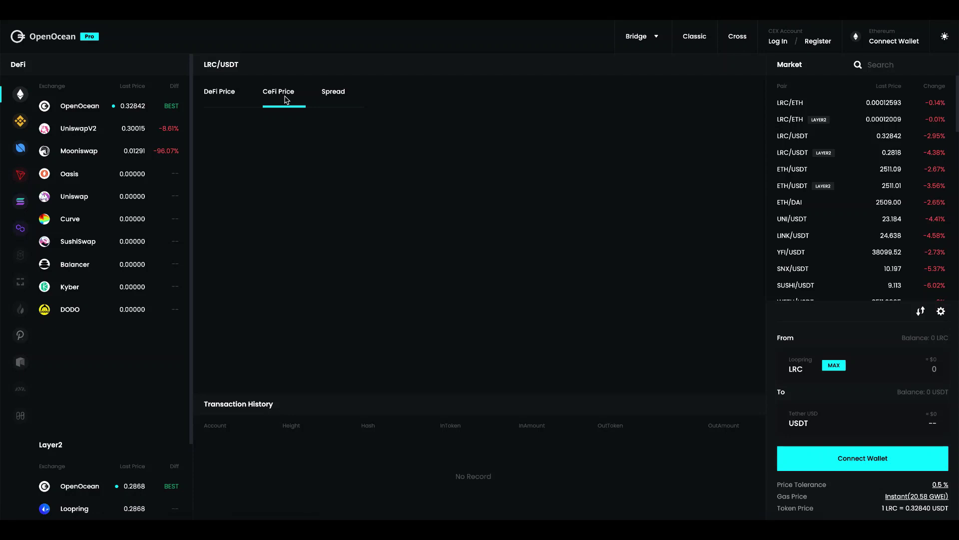
left_click(338, 96)
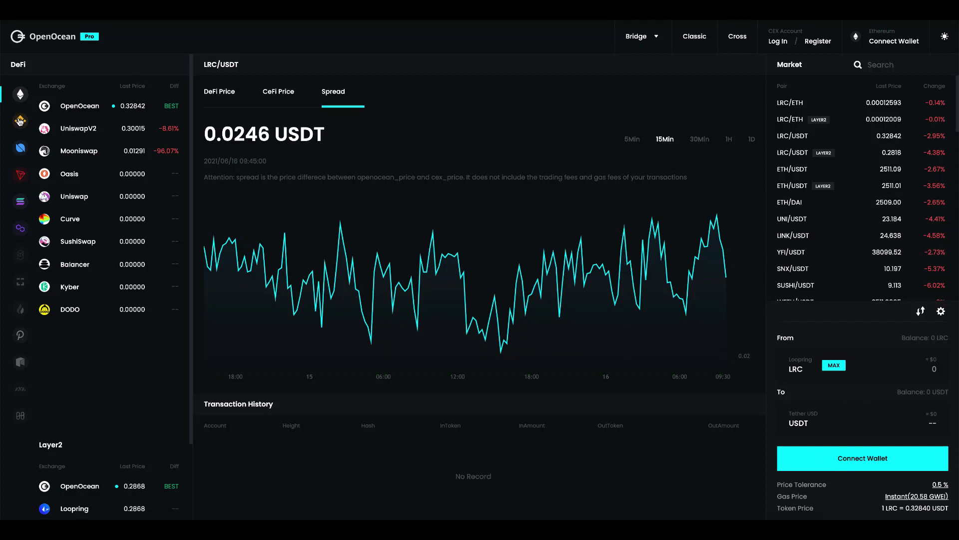
left_click(20, 122)
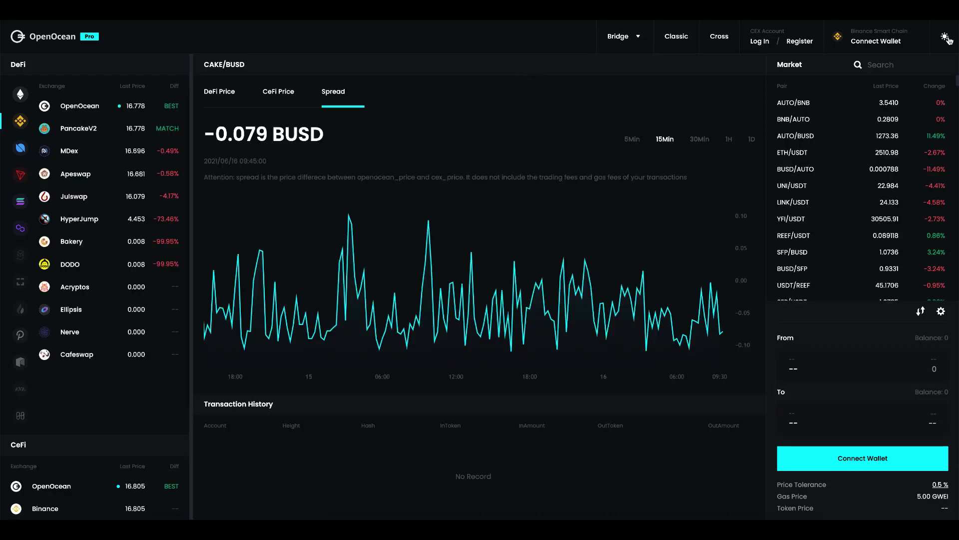
- Connect MetaMask, show the CAKE/BUSD DeFi price chart, and enter 1 CAKE for a 16.7785 BUSD quote
left_click(911, 42)
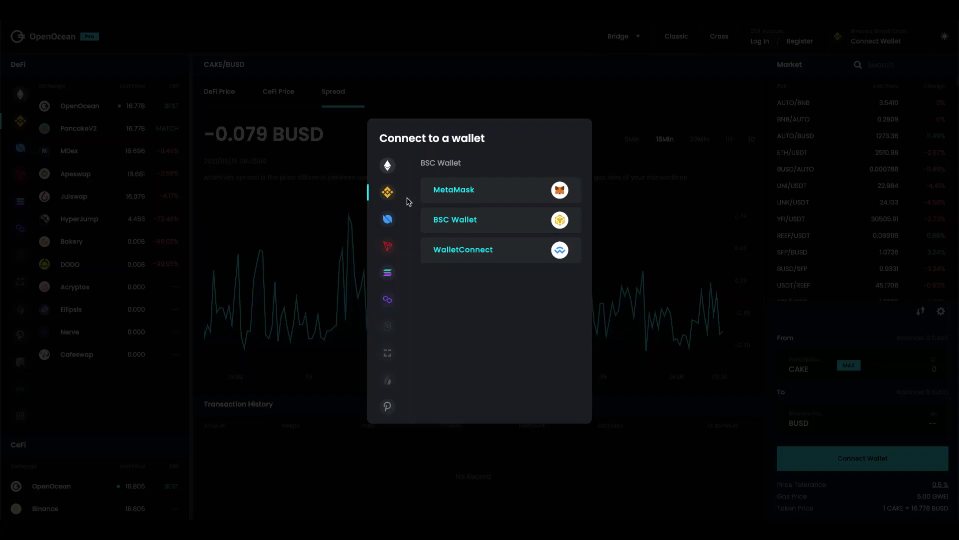
left_click(448, 200)
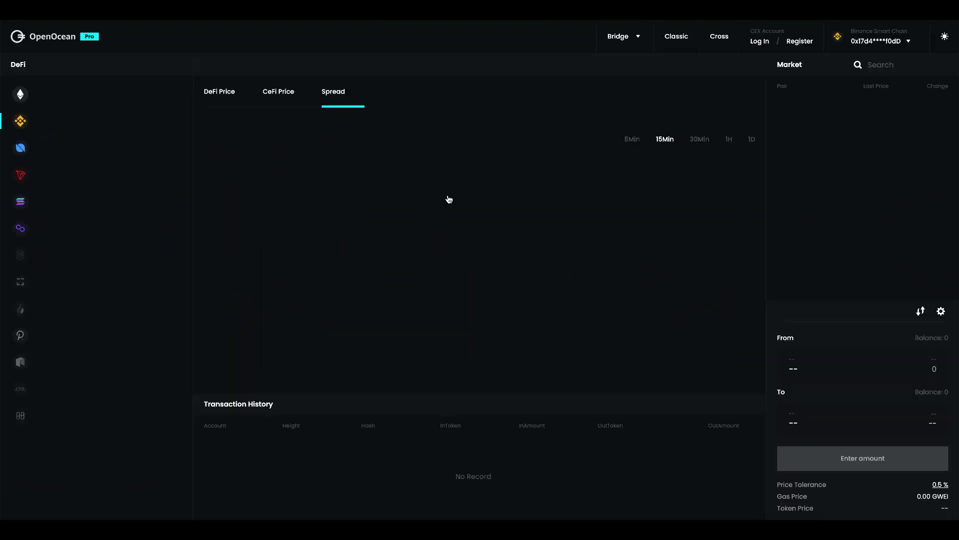
left_click(221, 92)
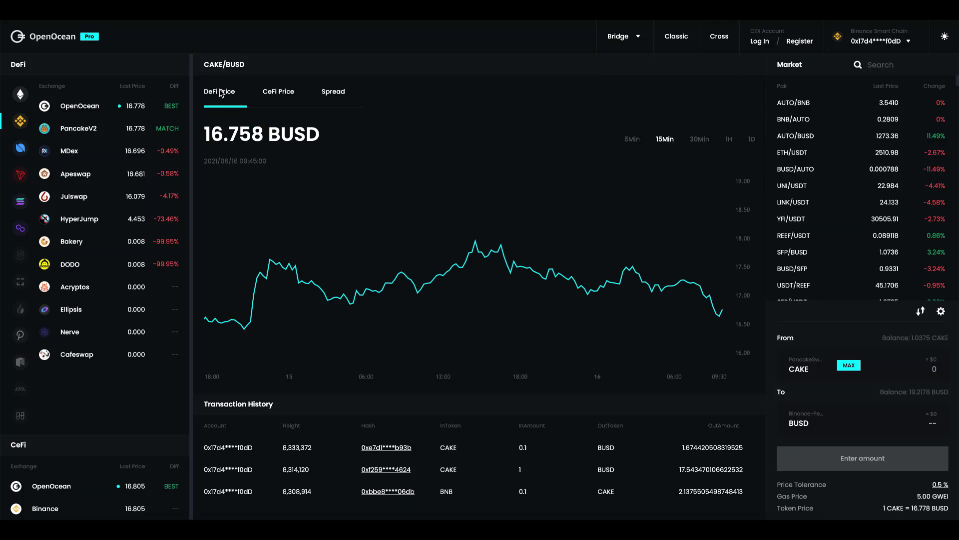
left_click(937, 370)
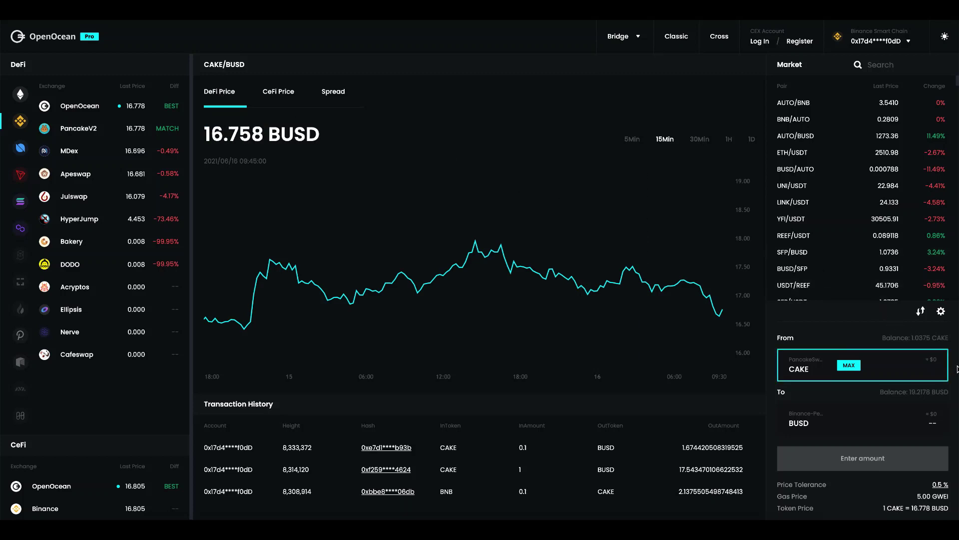
type("1")
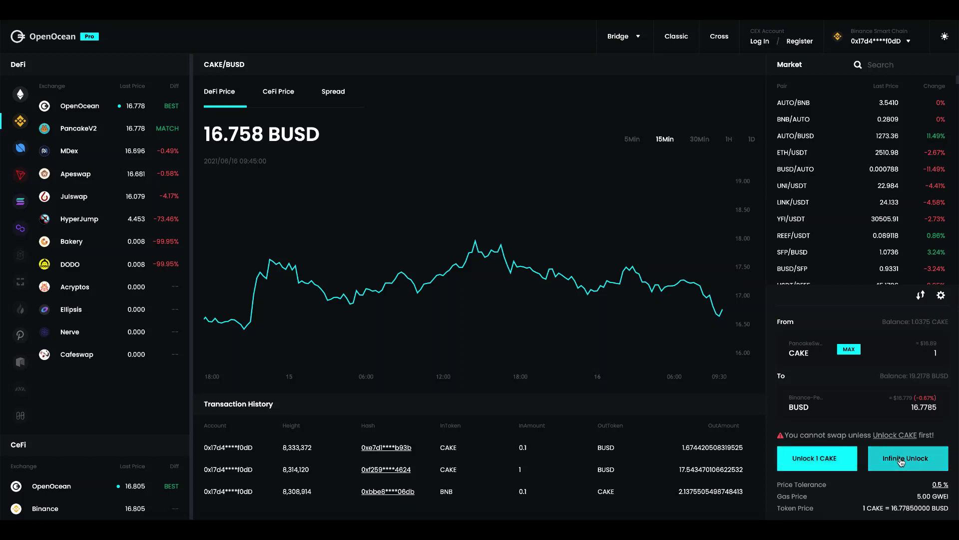
- Confirm the MetaMask approval allowing OpenOcean to spend CAKE
left_click(803, 460)
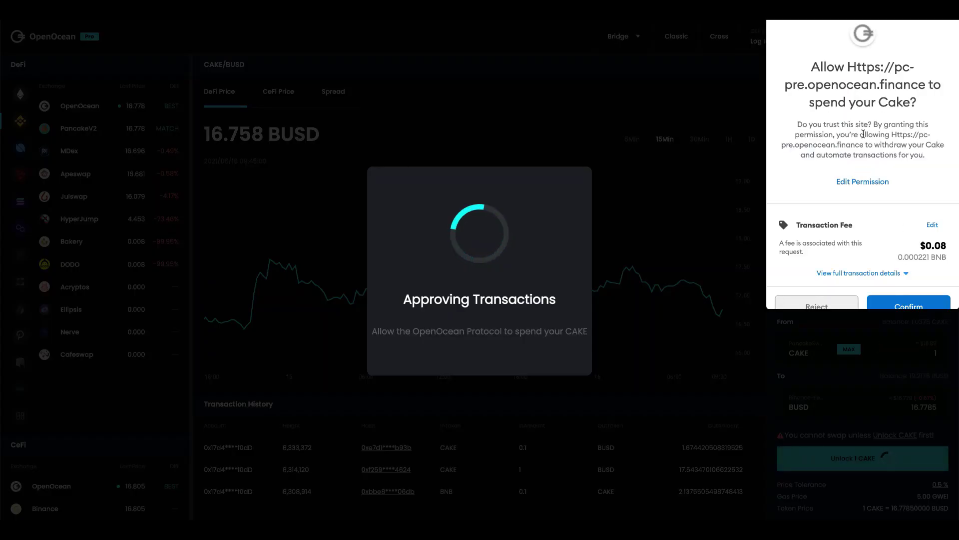
double_click(836, 54)
left_click_drag(836, 54, 805, 85)
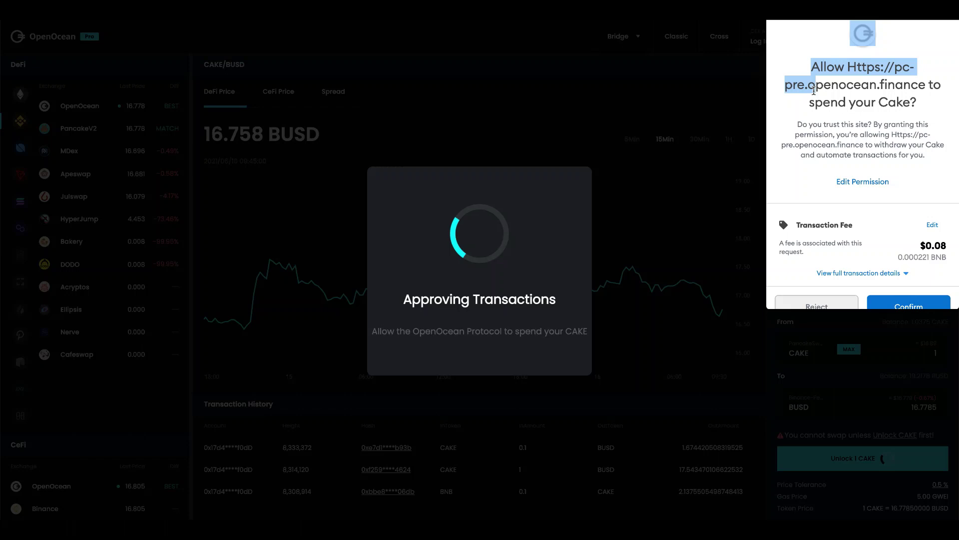
left_click(889, 262)
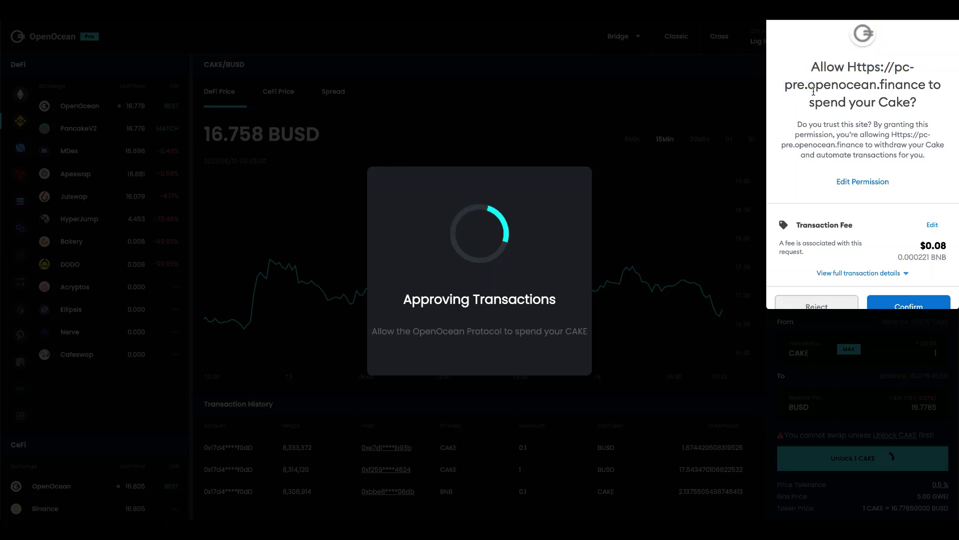
left_click(899, 305)
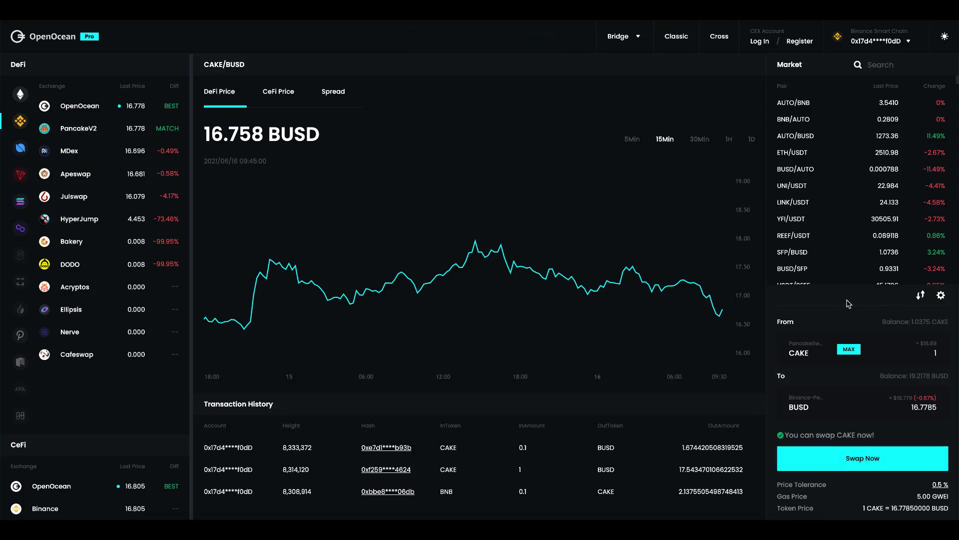
- Swap 1 CAKE for about 16.7706 BUSD, confirming in MetaMask, and dismiss the submitted notice
left_click(856, 464)
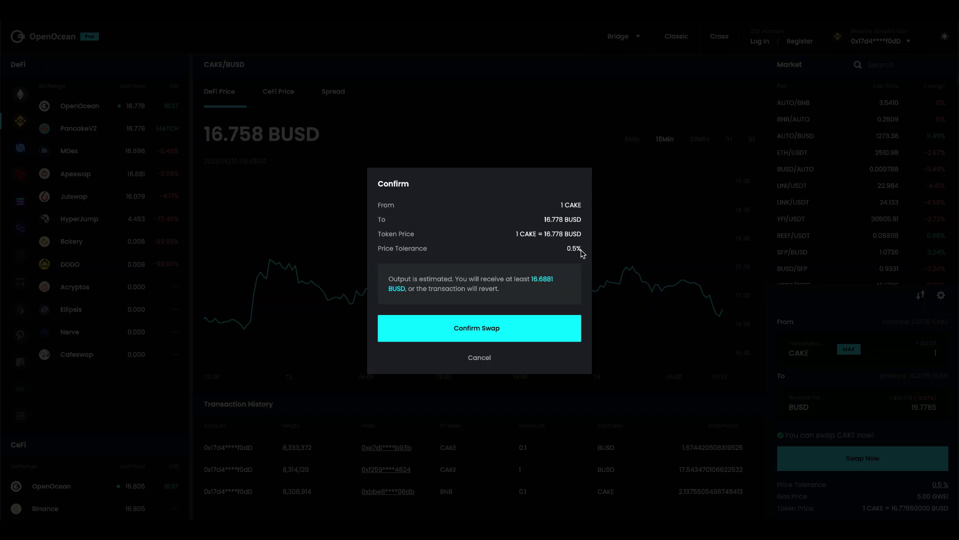
left_click(488, 337)
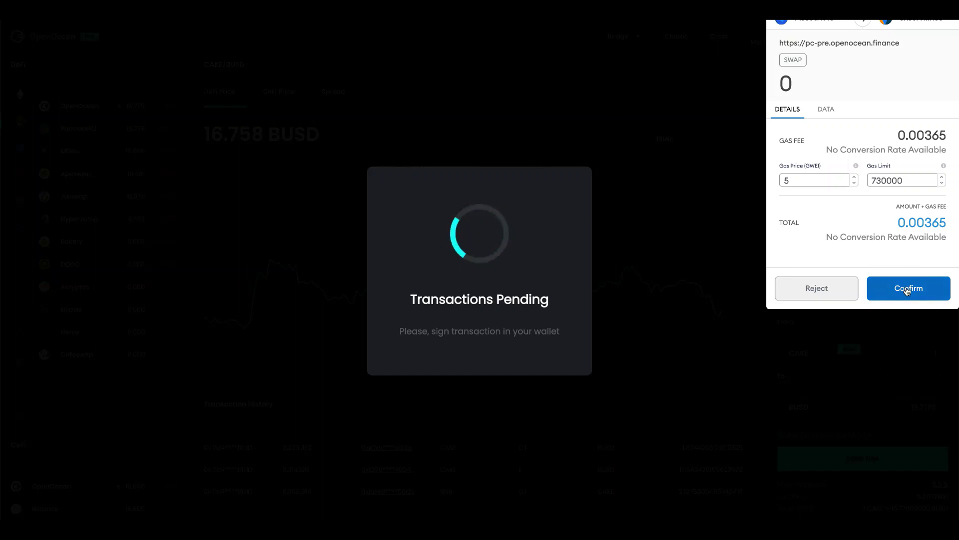
left_click(907, 289)
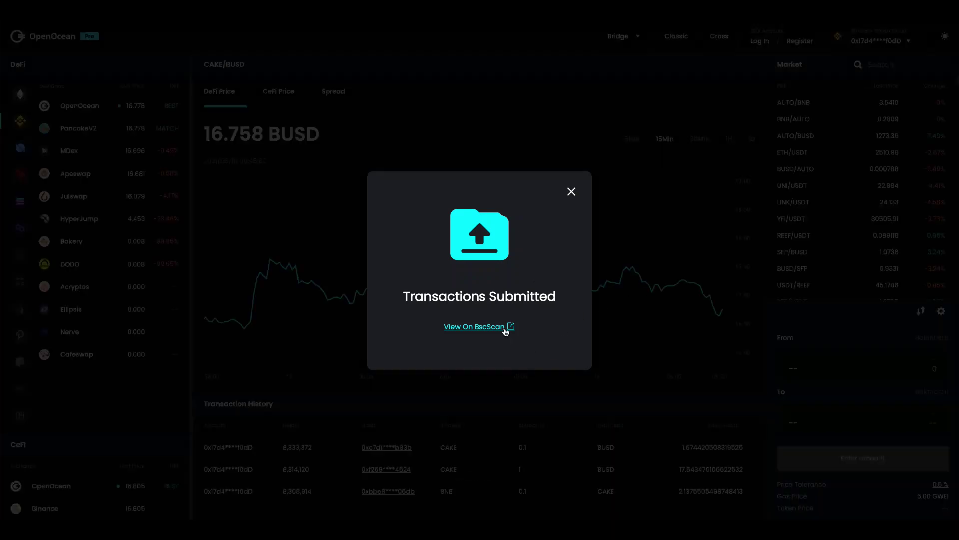
left_click(692, 333)
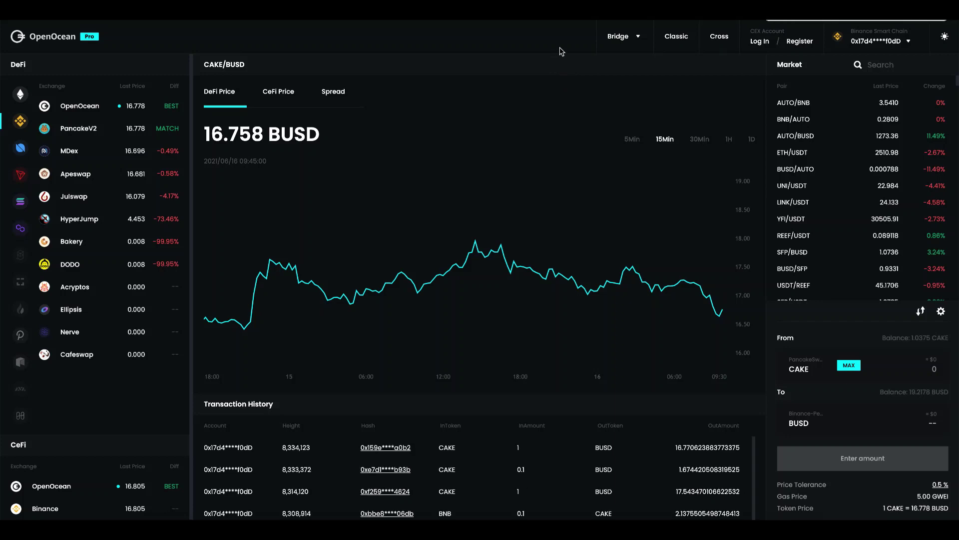
- Open the Cross page and set the bridge to Matic Bridge V2 for Ethereum UNI to Polygon AAVE
left_click(720, 44)
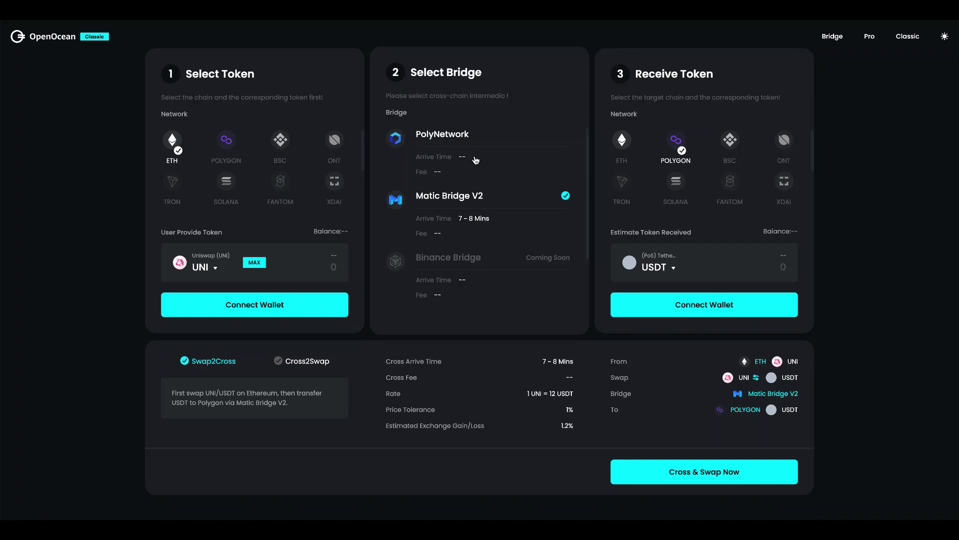
left_click(449, 144)
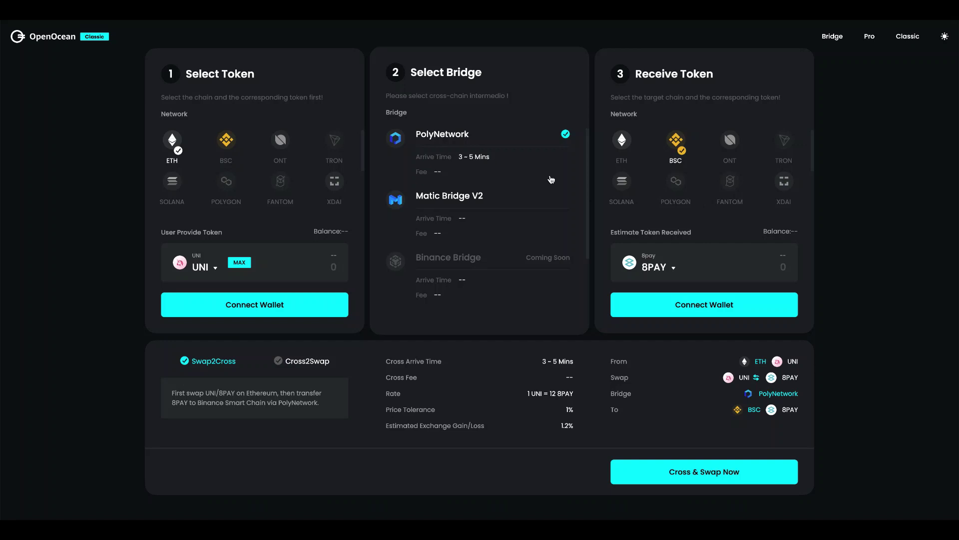
left_click(453, 207)
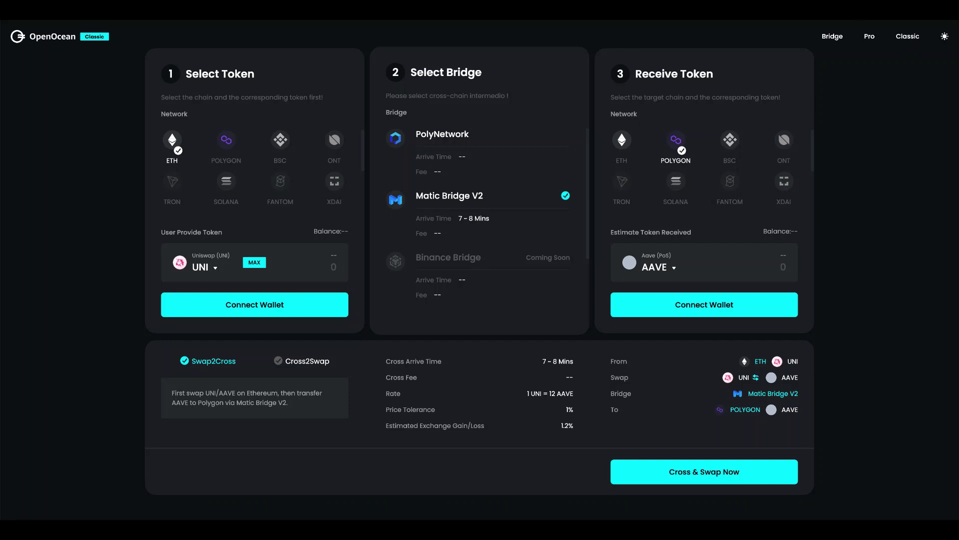
- Switch MetaMask to Ethereum Mainnet and change the receive token from AAVE to USDT
left_click(772, 40)
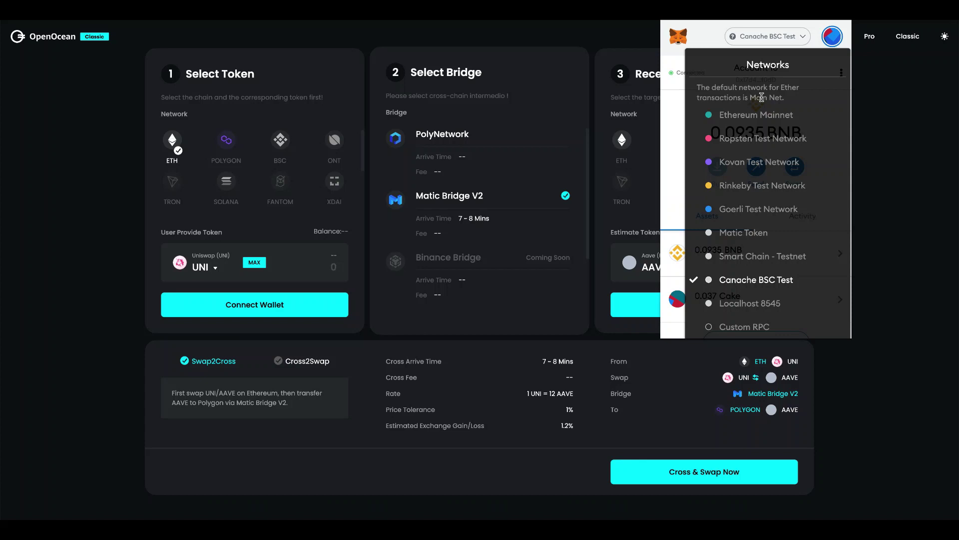
left_click(752, 122)
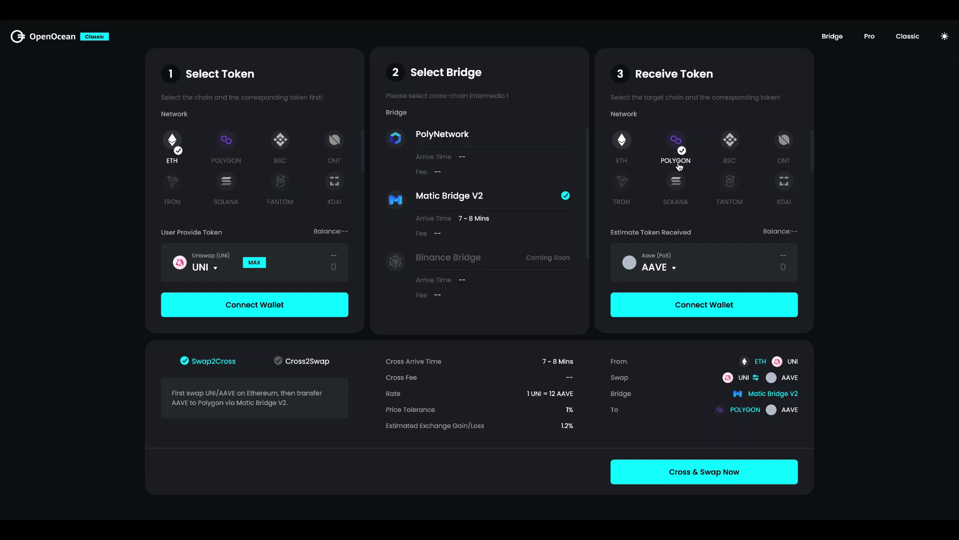
left_click(658, 265)
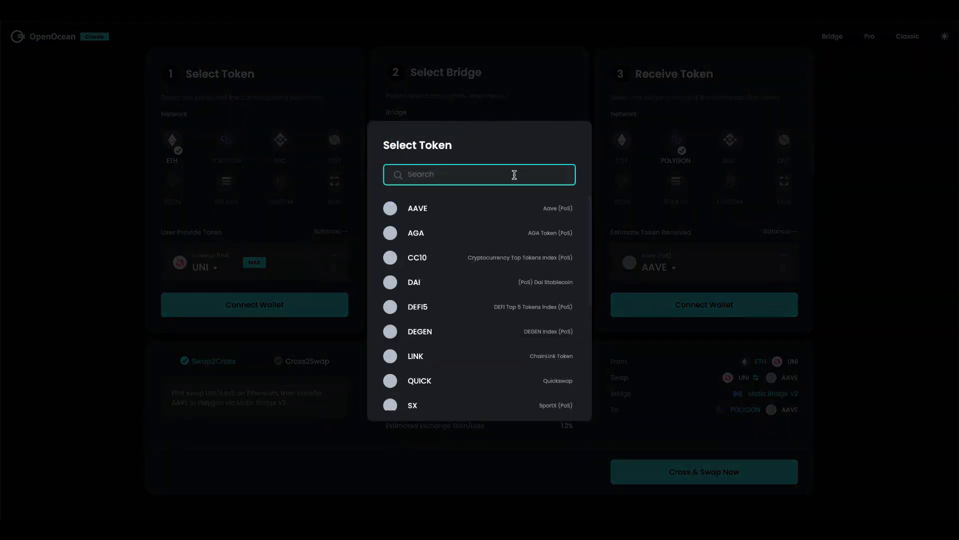
left_click(515, 174)
type("usdt")
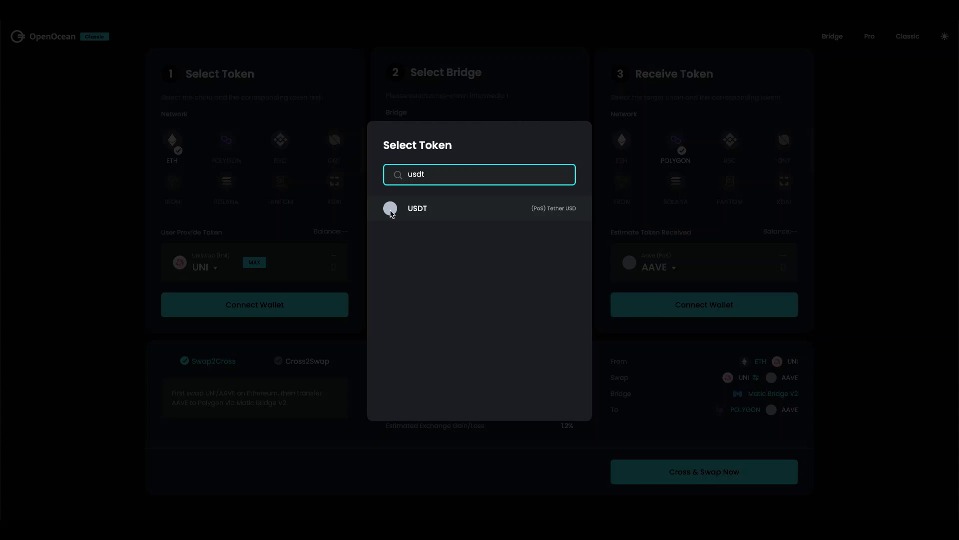
left_click(407, 218)
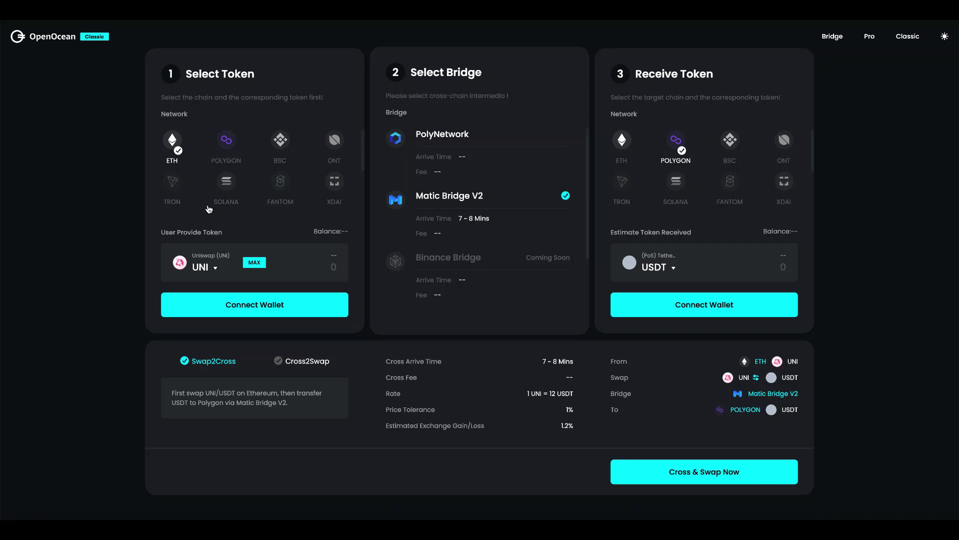
- Enter 1 UNI as the amount to send, estimating 23.1844 USDT on Polygon
left_click(332, 270)
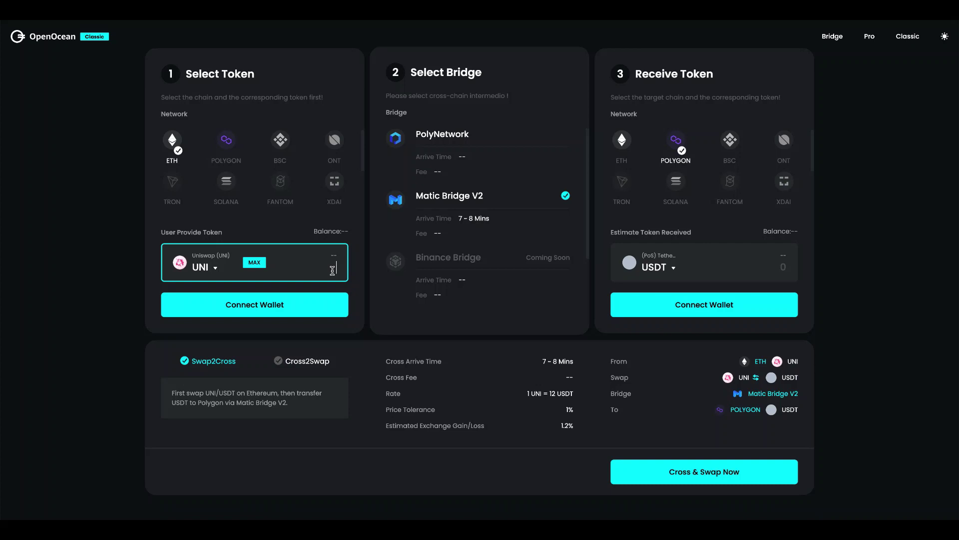
type("1")
left_click(893, 249)
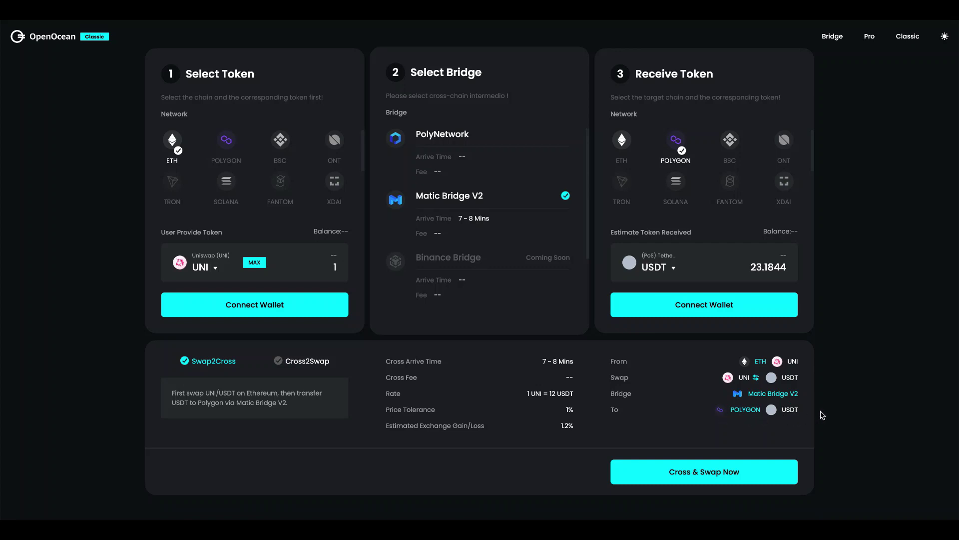
- Connect the wallet, submit the 1 UNI cross-chain swap, and confirm the swap and USDT spending in MetaMask
left_click(258, 309)
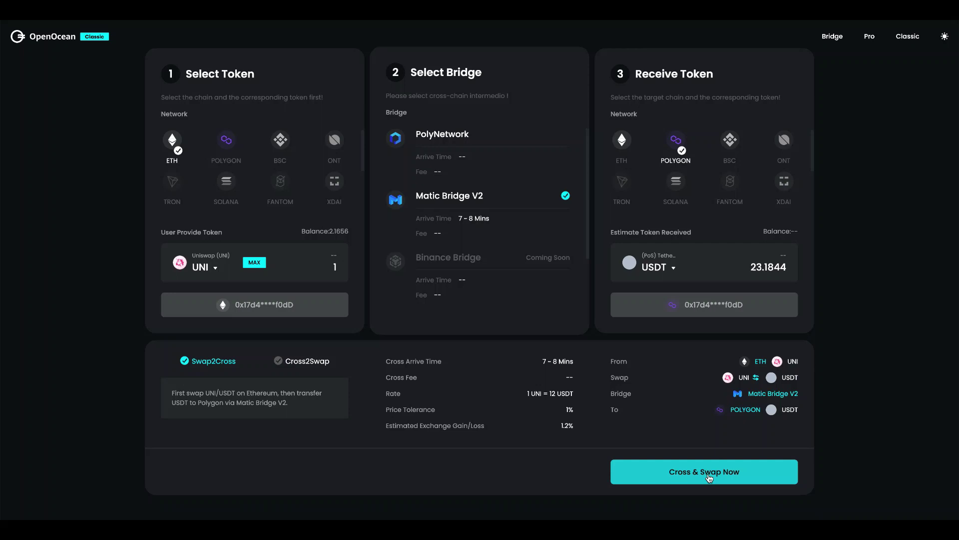
left_click(710, 477)
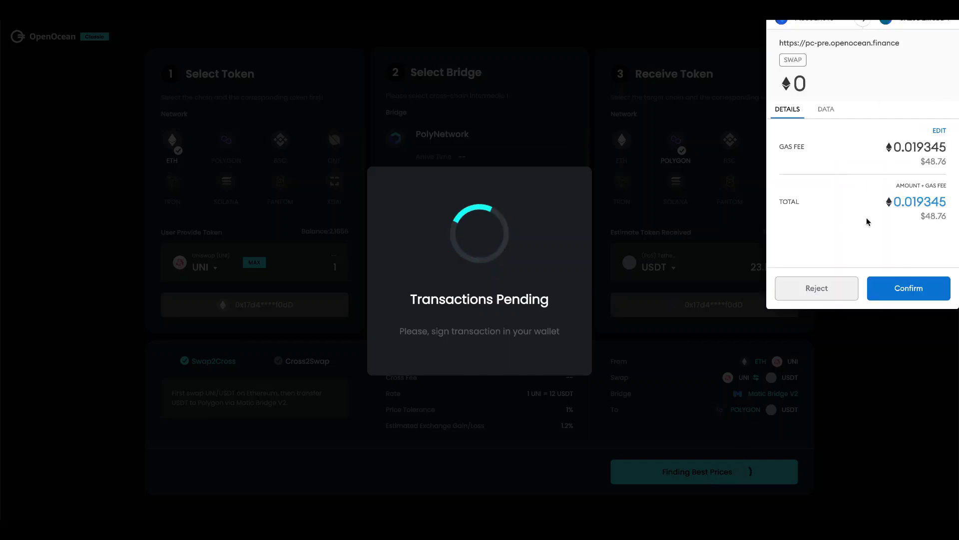
left_click(900, 284)
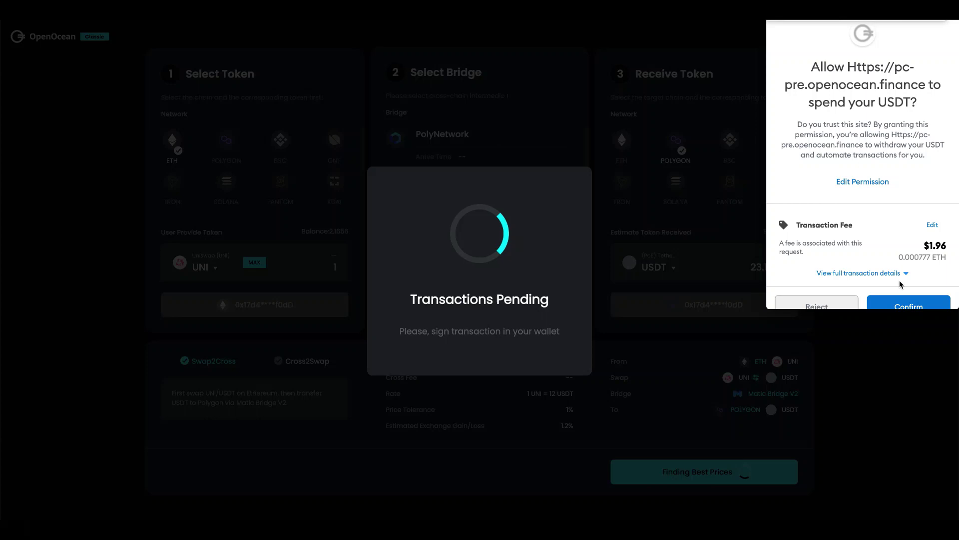
scroll(890, 221, "down", 1)
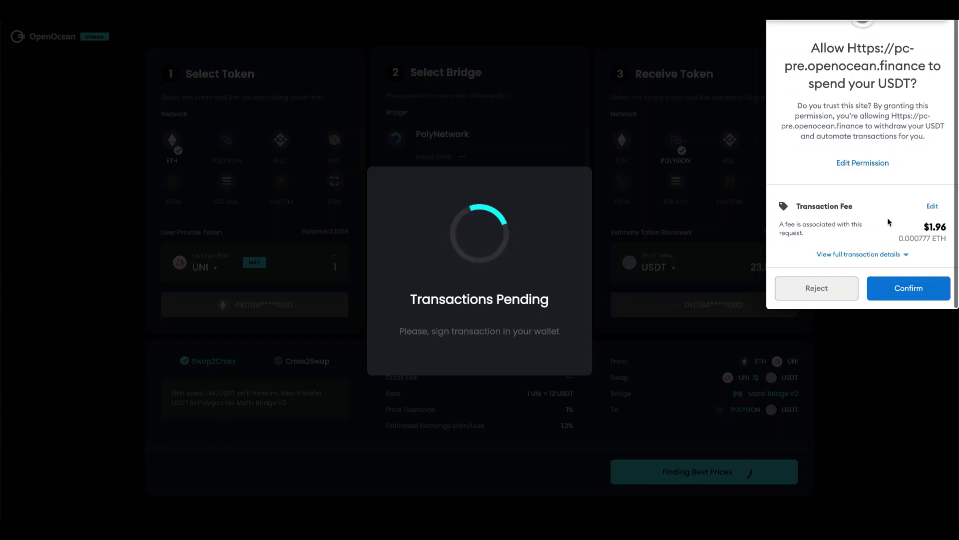
left_click(904, 294)
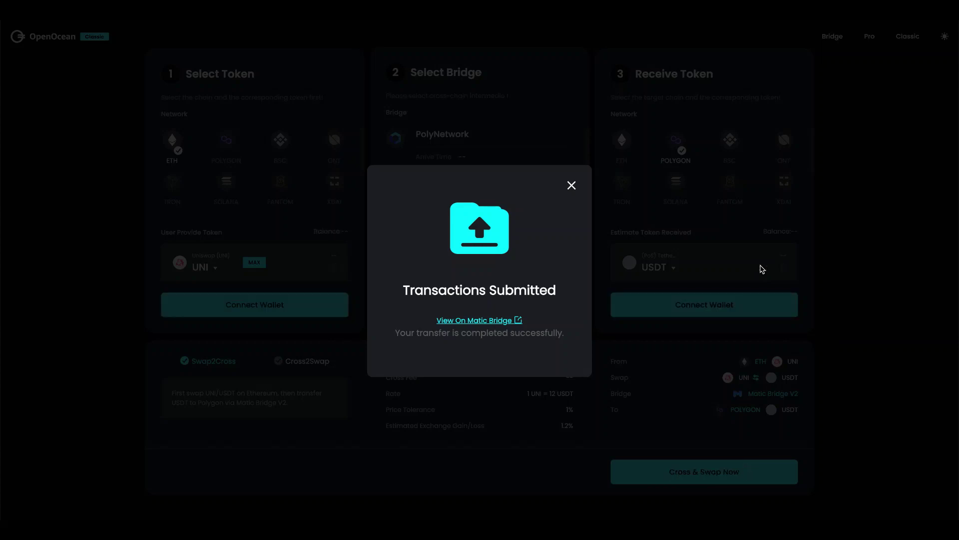
- Dismiss the Transactions Submitted notice and switch MetaMask to the Matic Token network
left_click(820, 252)
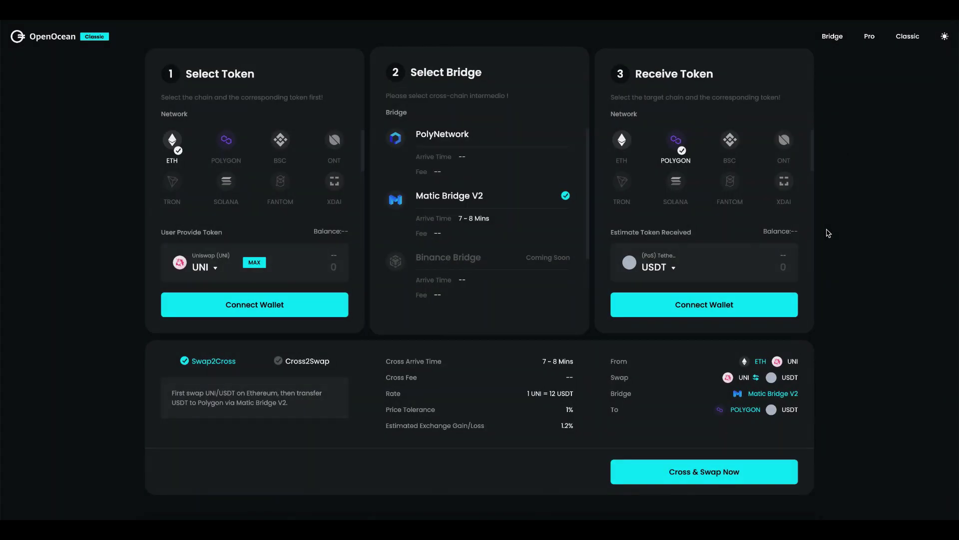
left_click(847, 19)
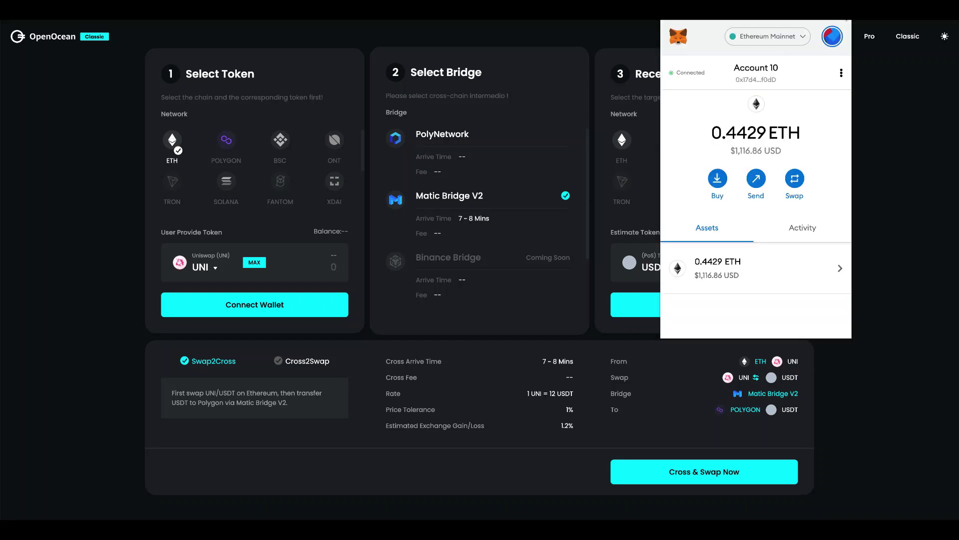
left_click(792, 39)
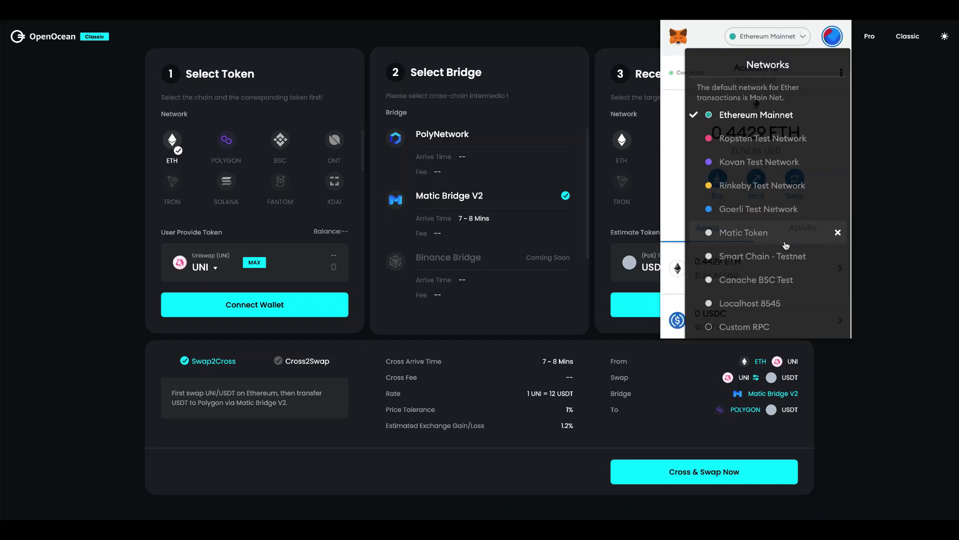
left_click(767, 233)
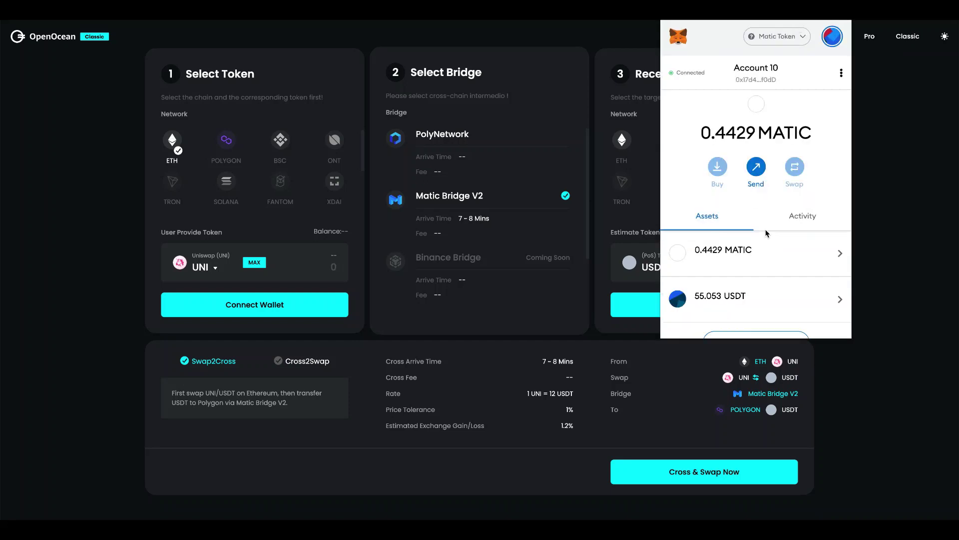
scroll(772, 231, "down", 1)
scroll(779, 229, "up", 1)
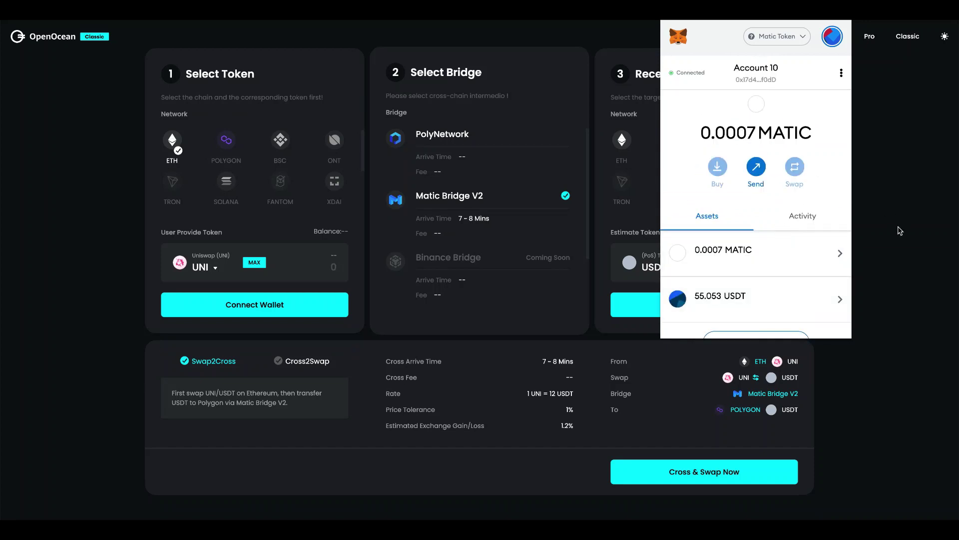
- Review the wallet's recent activity and 55.053 USDT balance, then close MetaMask
left_click(802, 218)
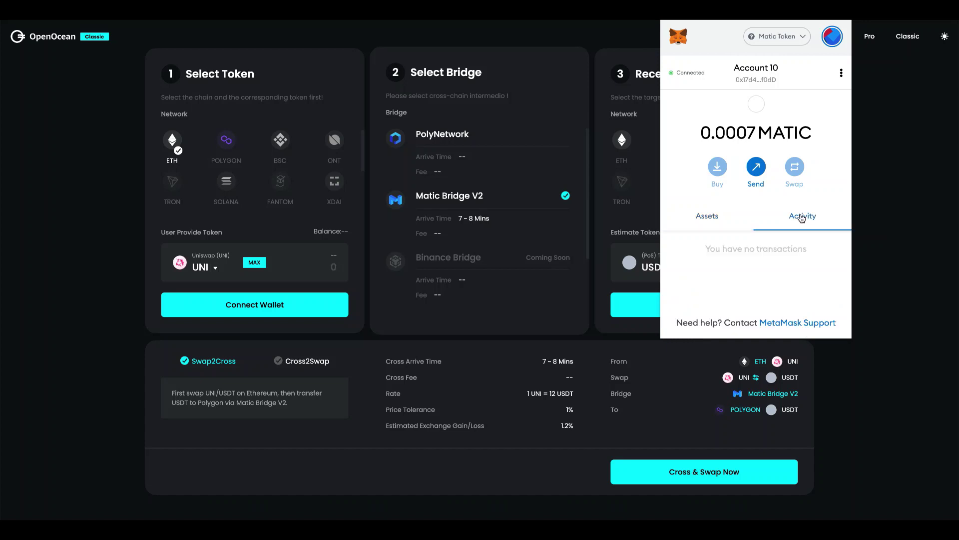
left_click(718, 220)
left_click(868, 226)
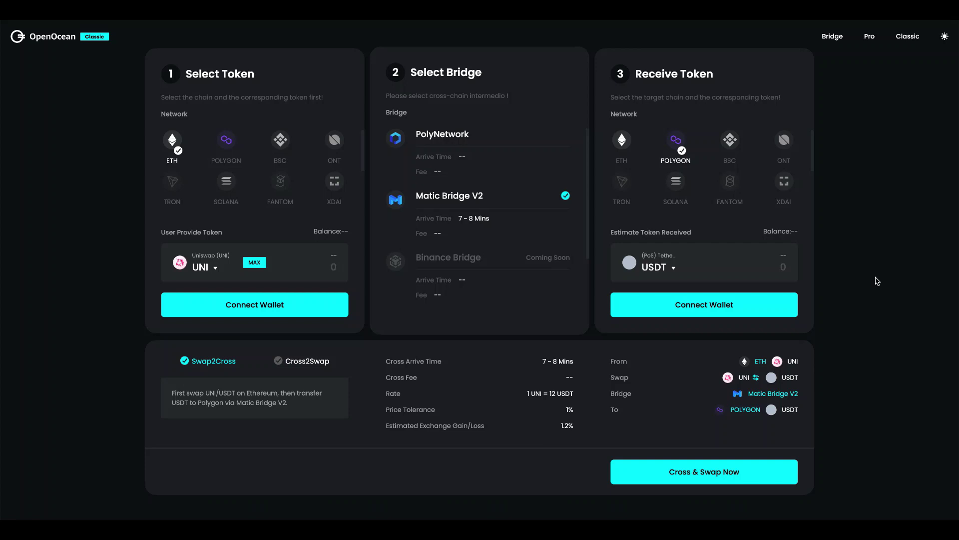
- Return to the OpenOcean home page with its Go Pro and Go Classic options
left_click(22, 38)
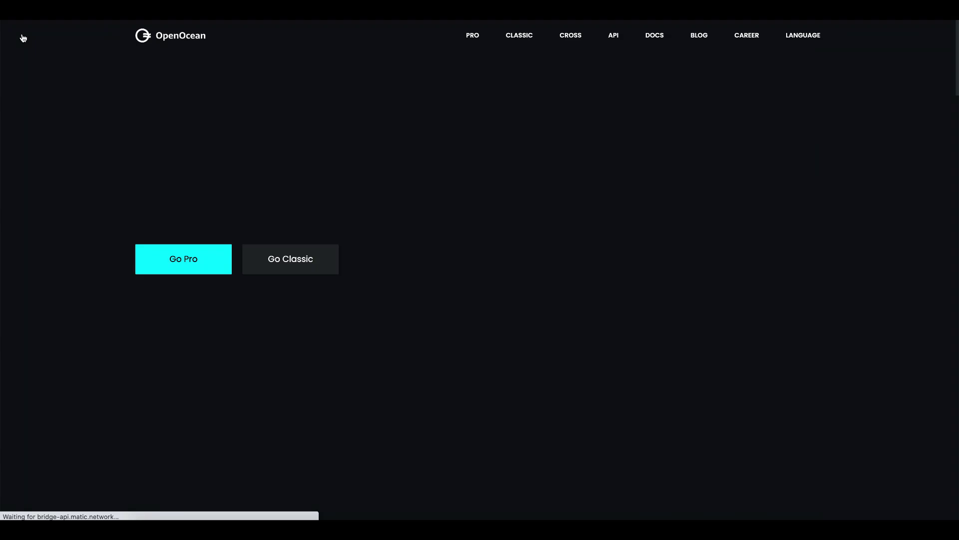